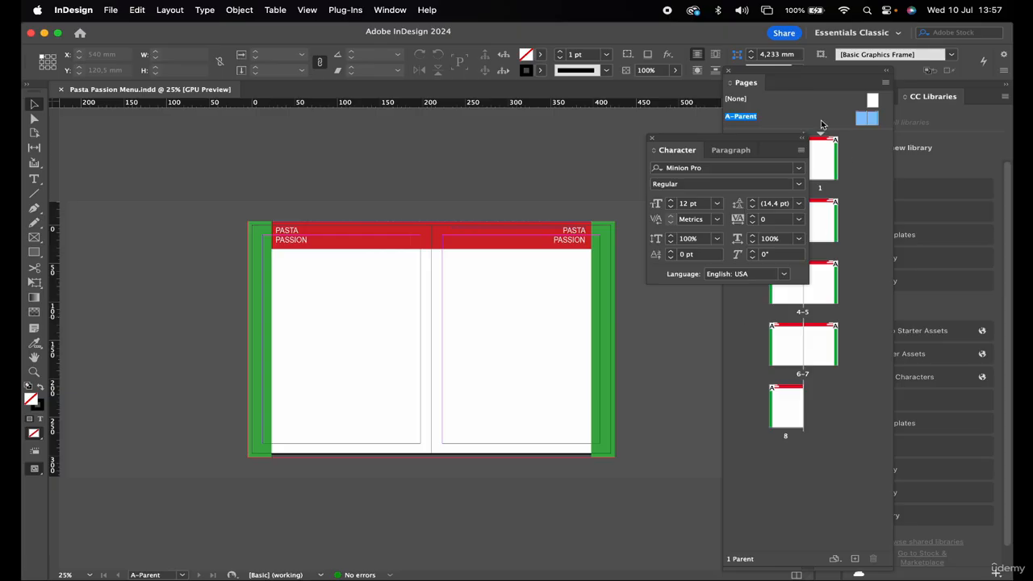
# Create a text frame about 203 × 21 mm across the upper part of the A-Parent spread containing "fine italian dining ..."
pyautogui.moveTo(687, 141)
pyautogui.mouseDown()
pyautogui.moveTo(542, 116)
pyautogui.moveTo(552, 101)
pyautogui.mouseUp()
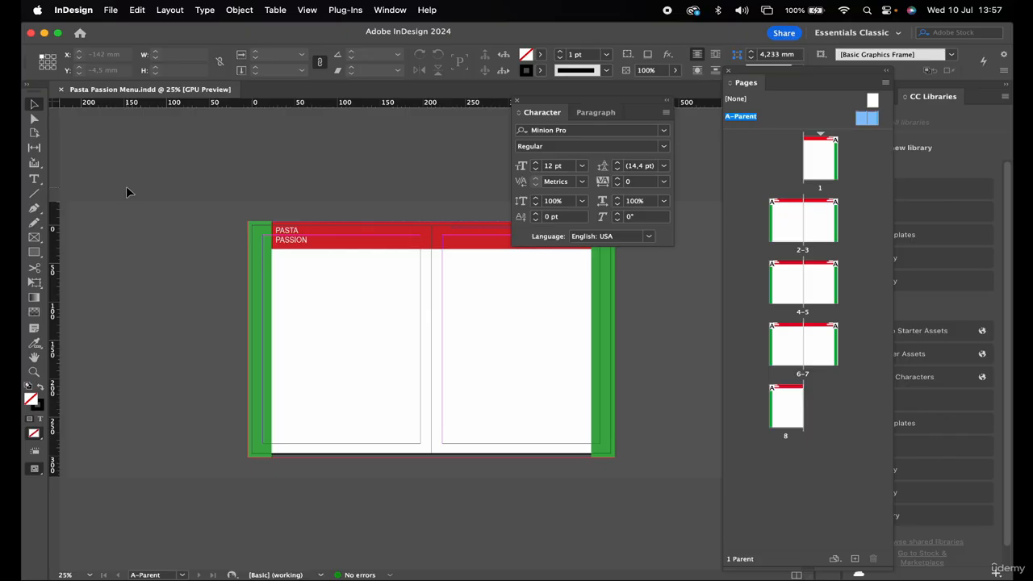
pyautogui.click(34, 178)
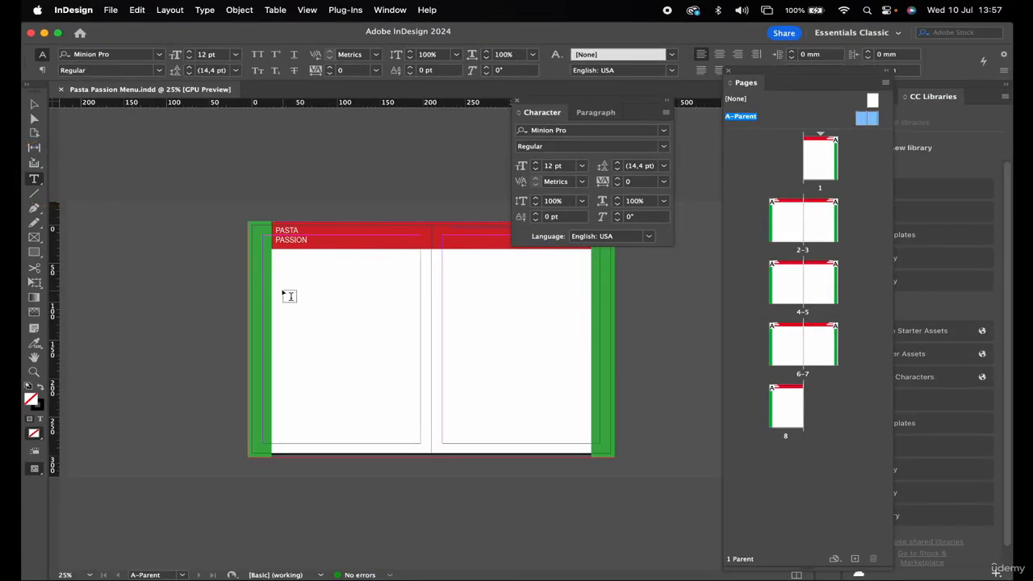
pyautogui.moveTo(289, 291); pyautogui.dragTo(462, 304)
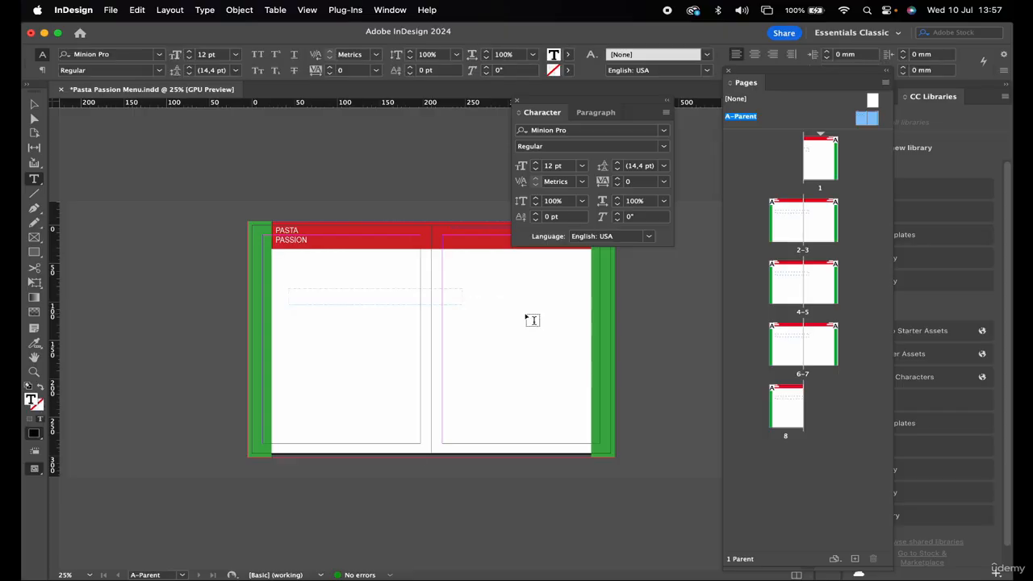
pyautogui.write('T')
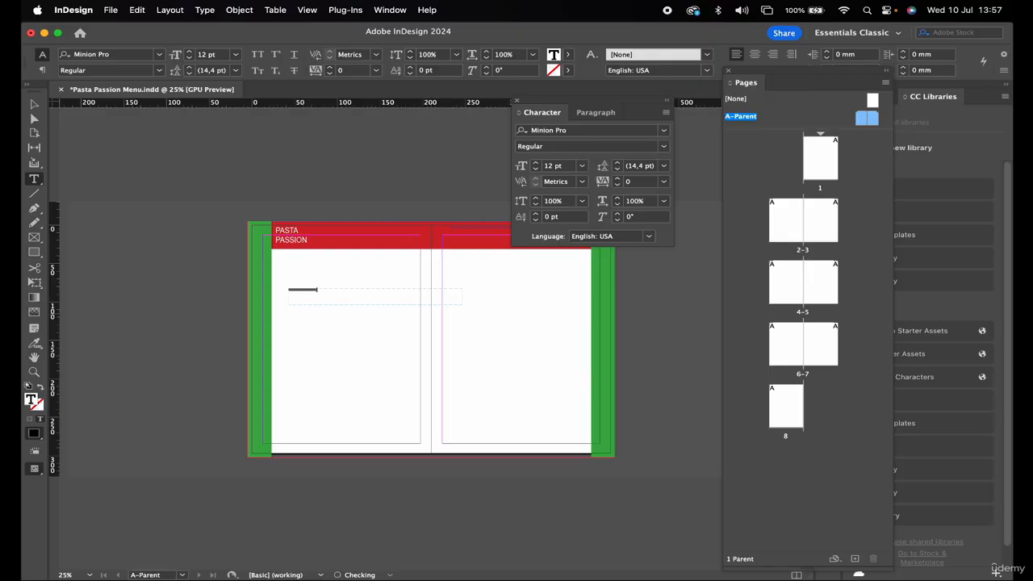
# Select the whole tagline text and set its fill colour to [Paper]
pyautogui.press('super+1')
pyautogui.moveTo(456, 329); pyautogui.dragTo(328, 331)
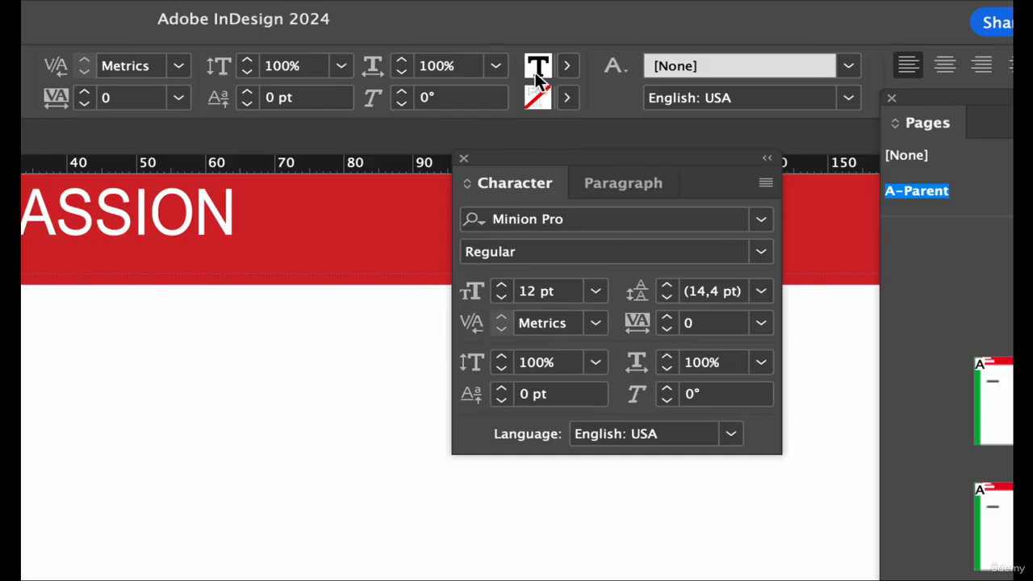
pyautogui.click(570, 73)
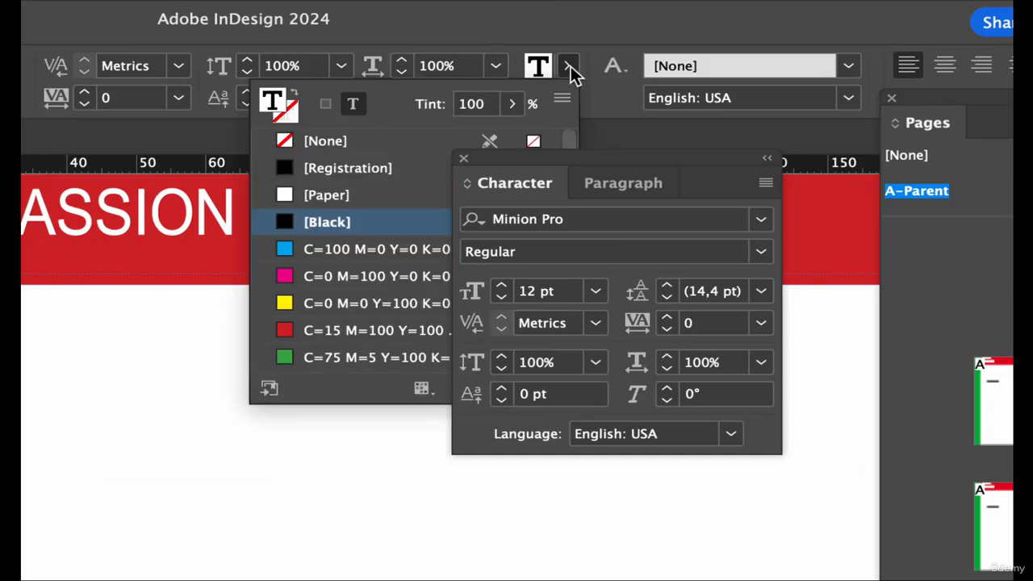
pyautogui.click(352, 197)
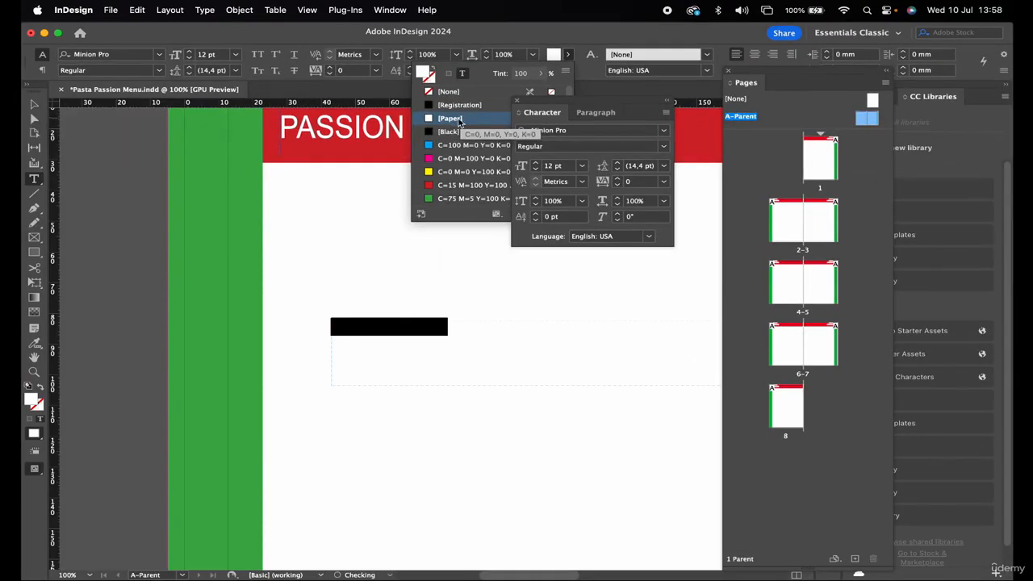
# Move the tagline frame onto the left page's green strip and rotate it 90°
pyautogui.click(34, 104)
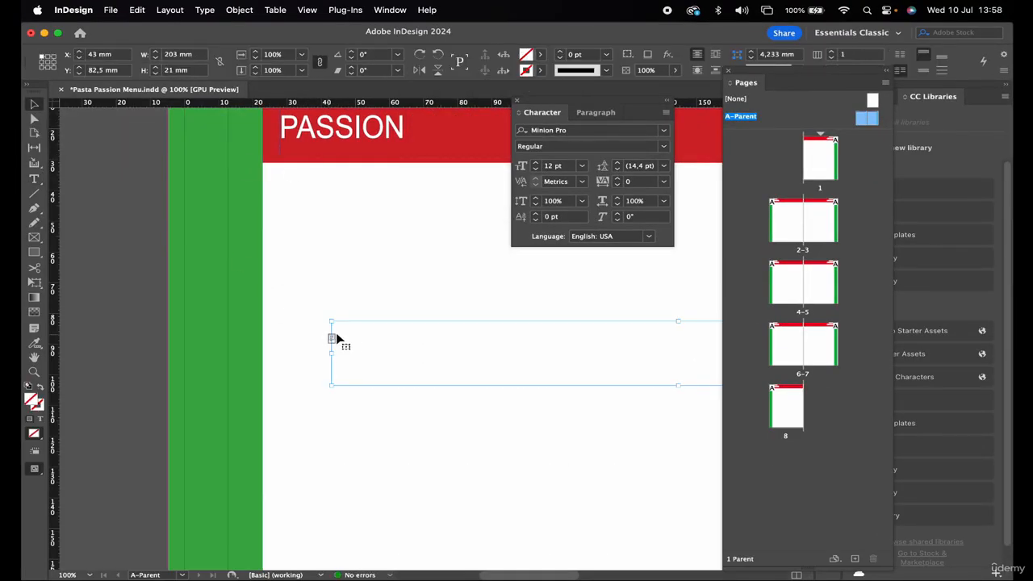
pyautogui.moveTo(355, 339); pyautogui.dragTo(199, 340)
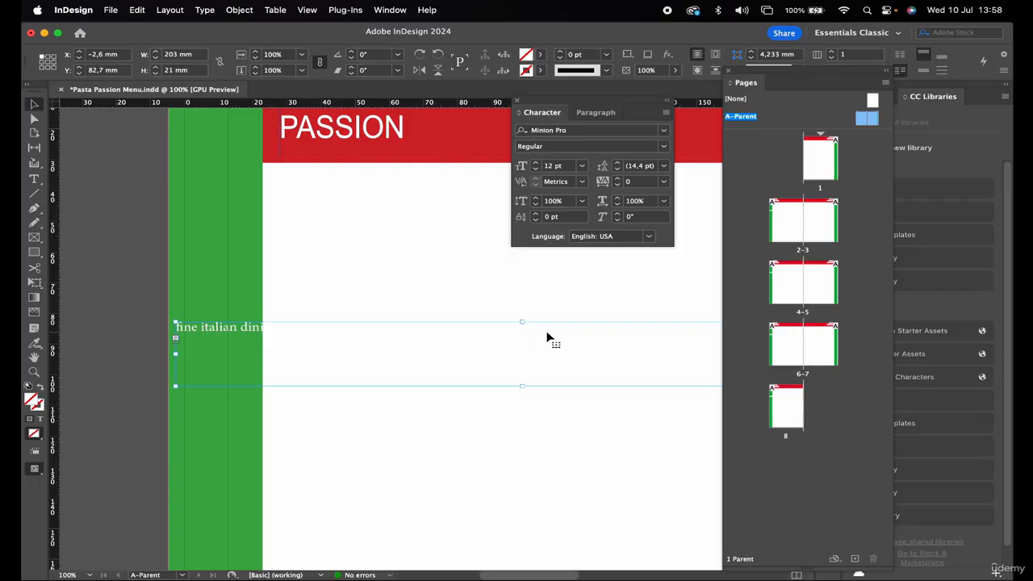
pyautogui.hscroll(5, 614, 343)
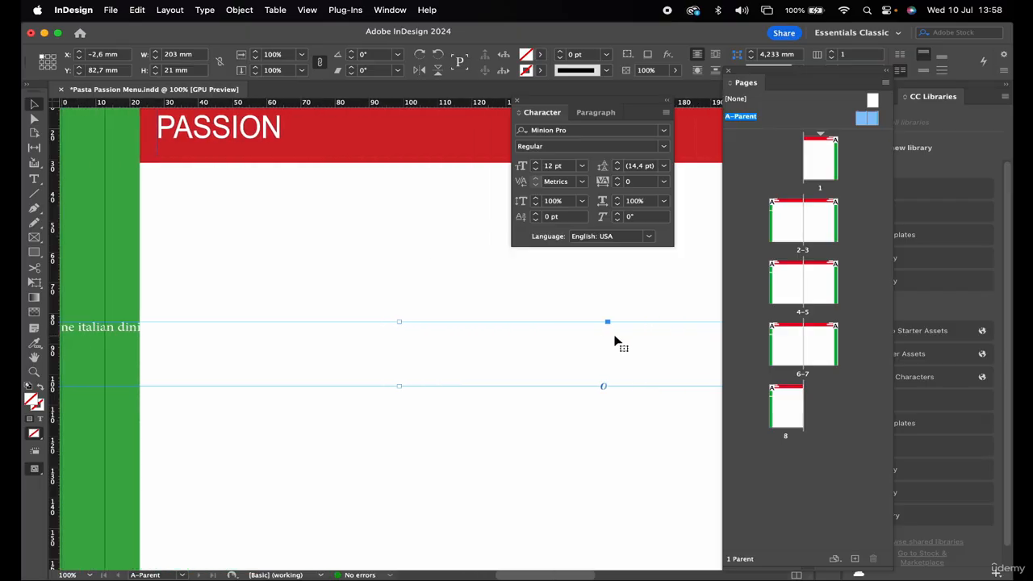
pyautogui.hscroll(3, 615, 342)
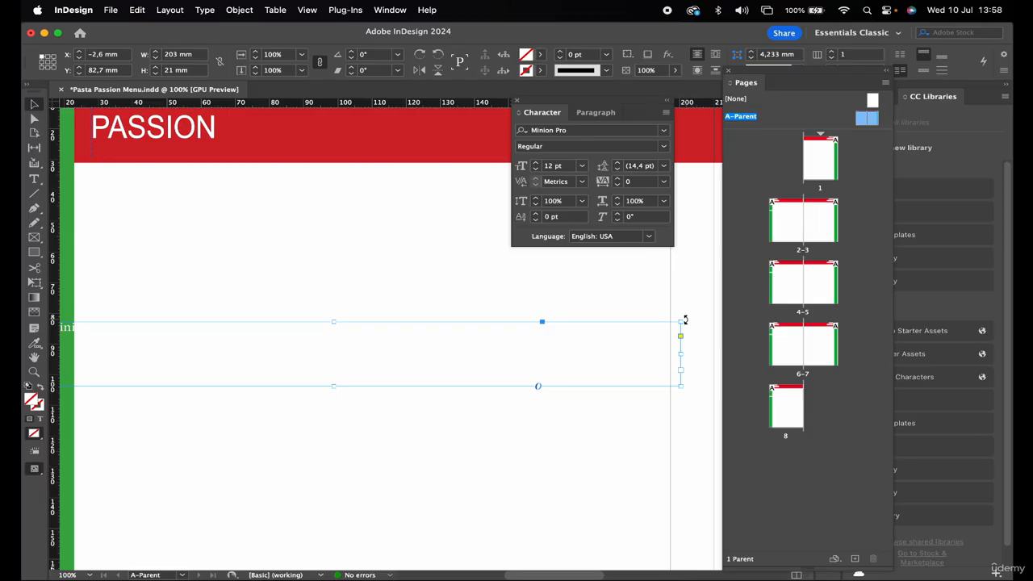
pyautogui.moveTo(685, 319); pyautogui.dragTo(354, 165)
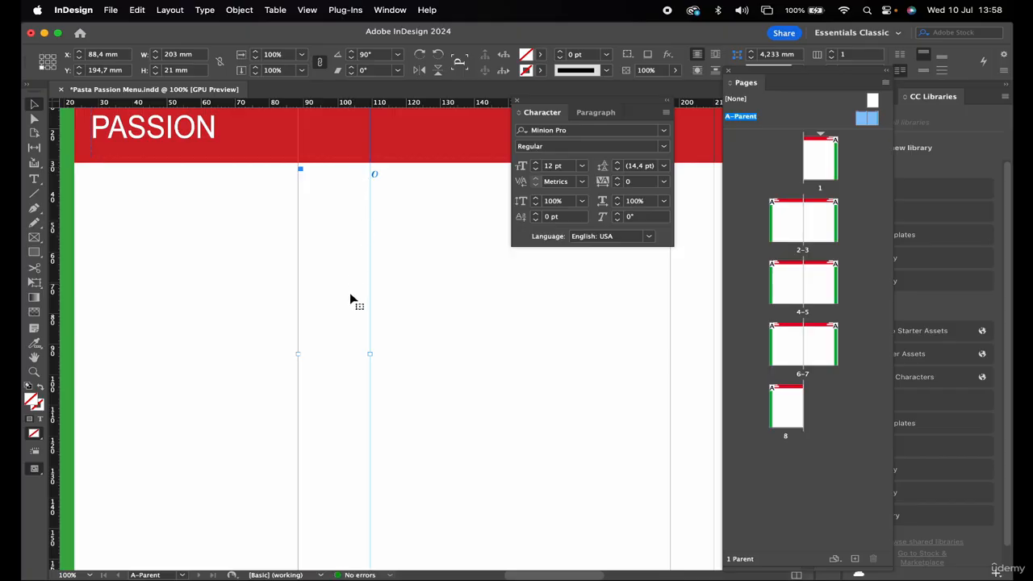
# Position the rotated tagline near the lower end of the left green strip, at about X 1.8 mm, Y 284.3 mm
pyautogui.press('super+minus')
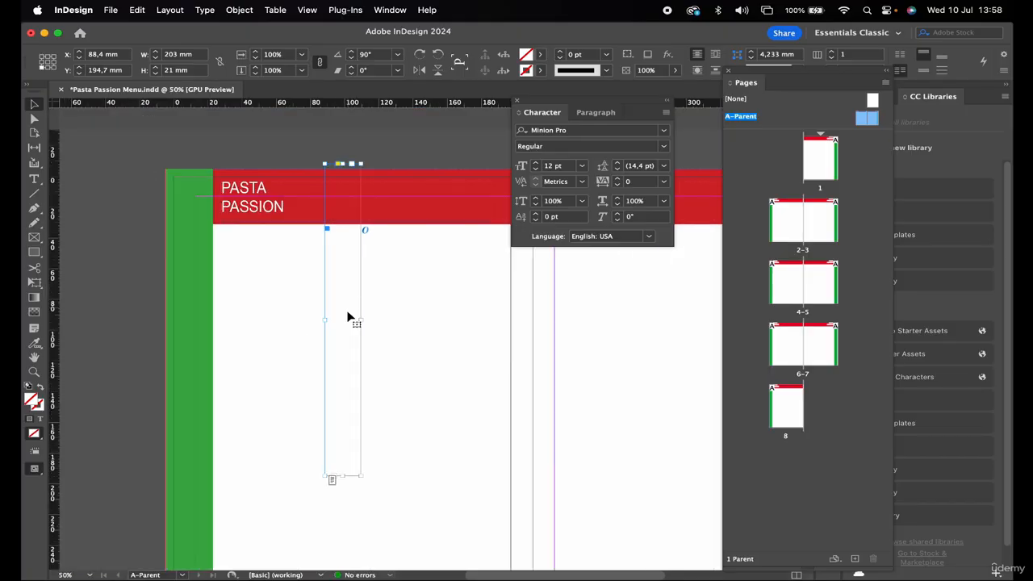
pyautogui.moveTo(345, 404); pyautogui.dragTo(201, 443)
pyautogui.scroll(-4, 205, 436)
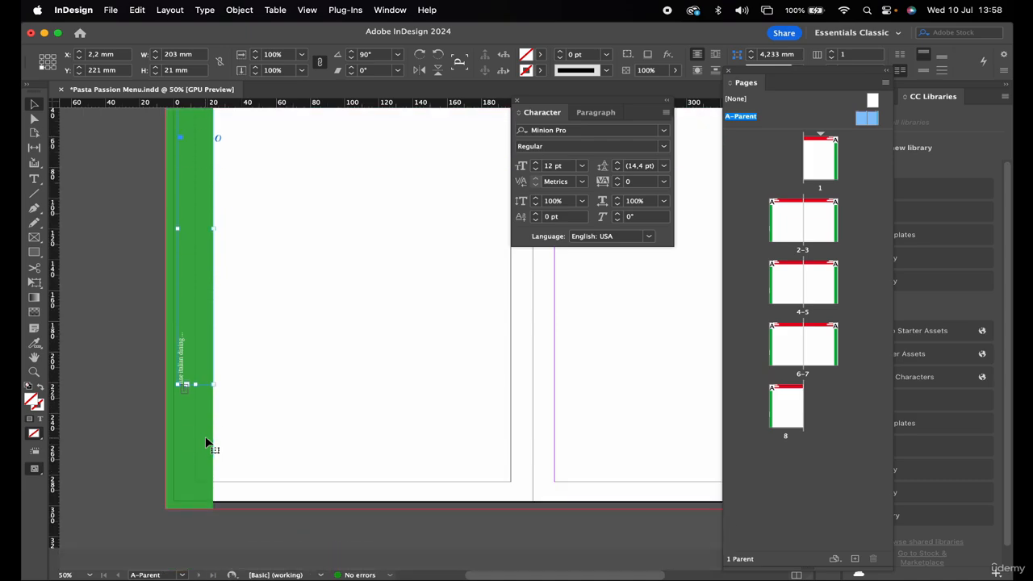
pyautogui.moveTo(185, 364); pyautogui.dragTo(186, 466)
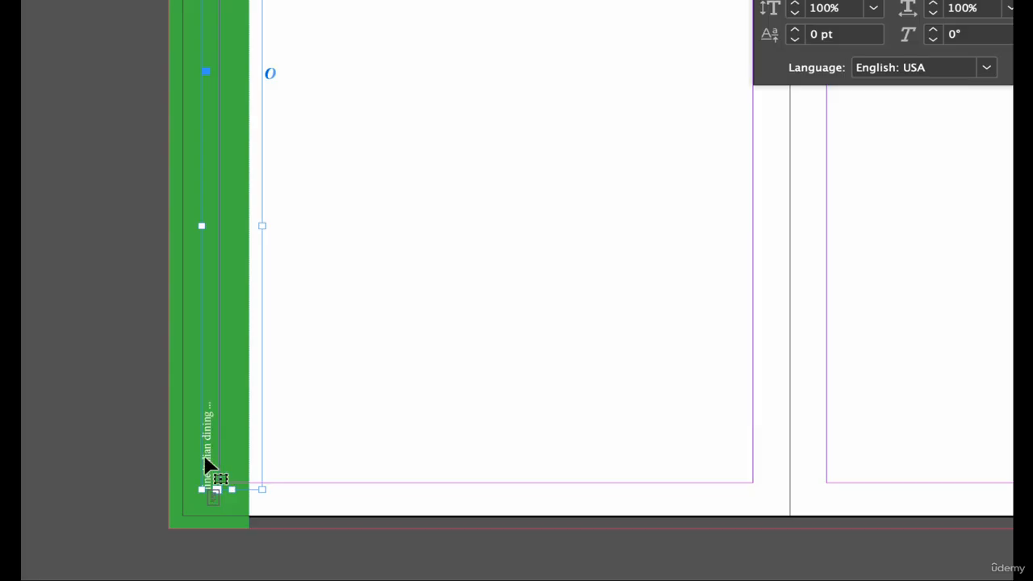
pyautogui.moveTo(190, 465); pyautogui.dragTo(202, 455)
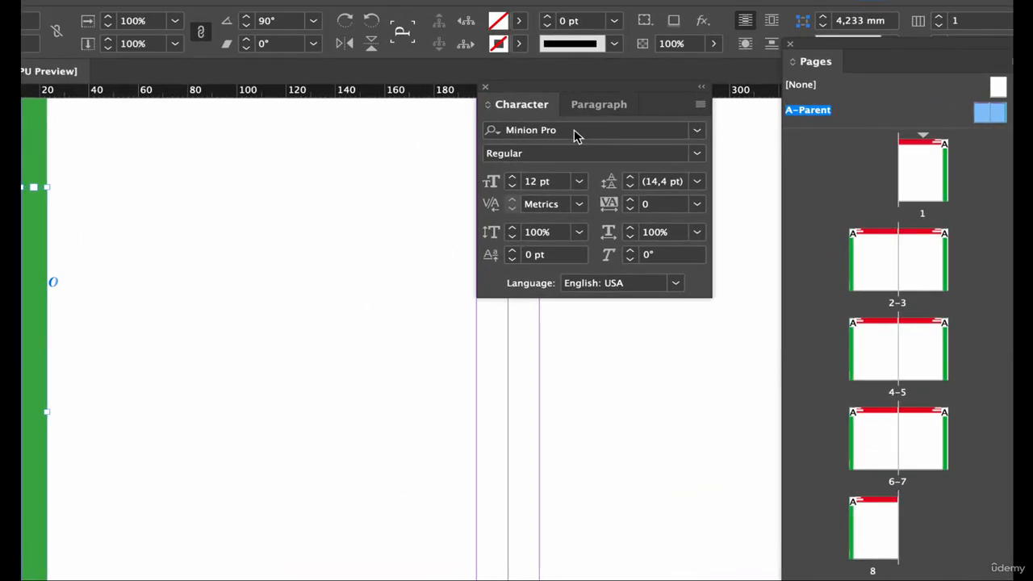
# Try alternative fonts on the tagline, such as Montserrat, Menlo, Krungthep, Iowan Old Style and Galvji
pyautogui.click(576, 135)
pyautogui.moveTo(598, 132); pyautogui.dragTo(480, 132)
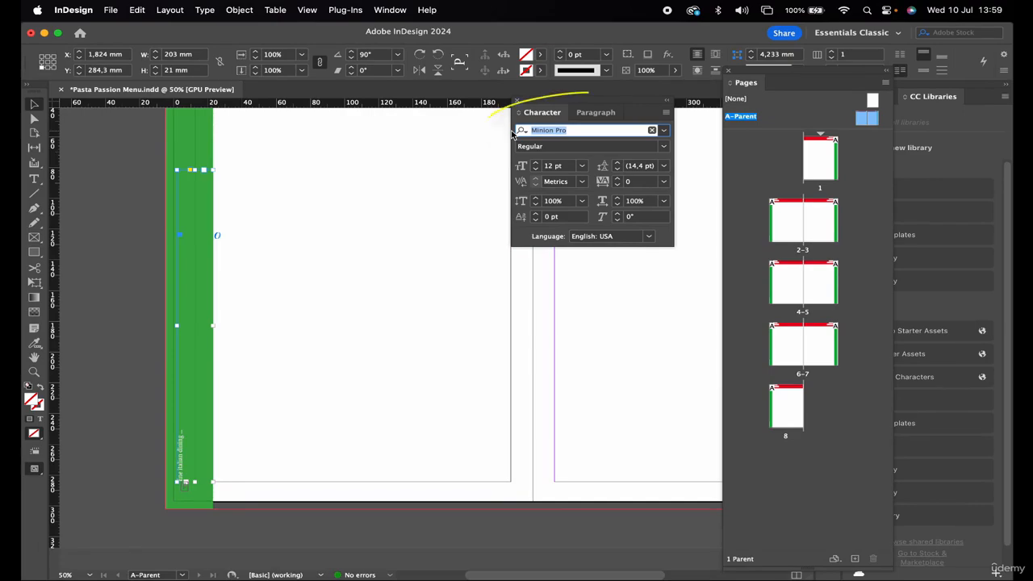
pyautogui.press('Down')
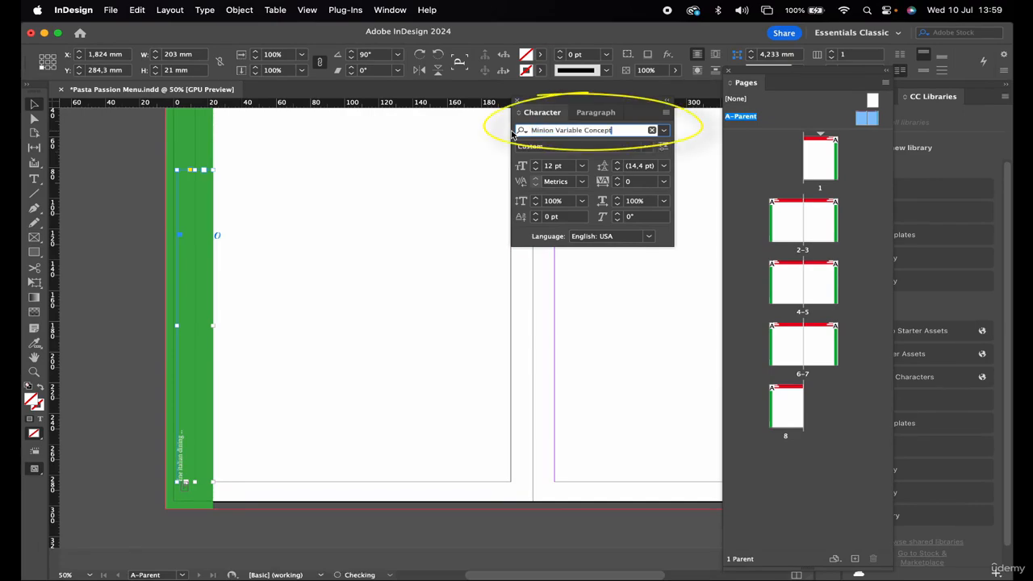
pyautogui.press('Down')
pyautogui.press('Down')
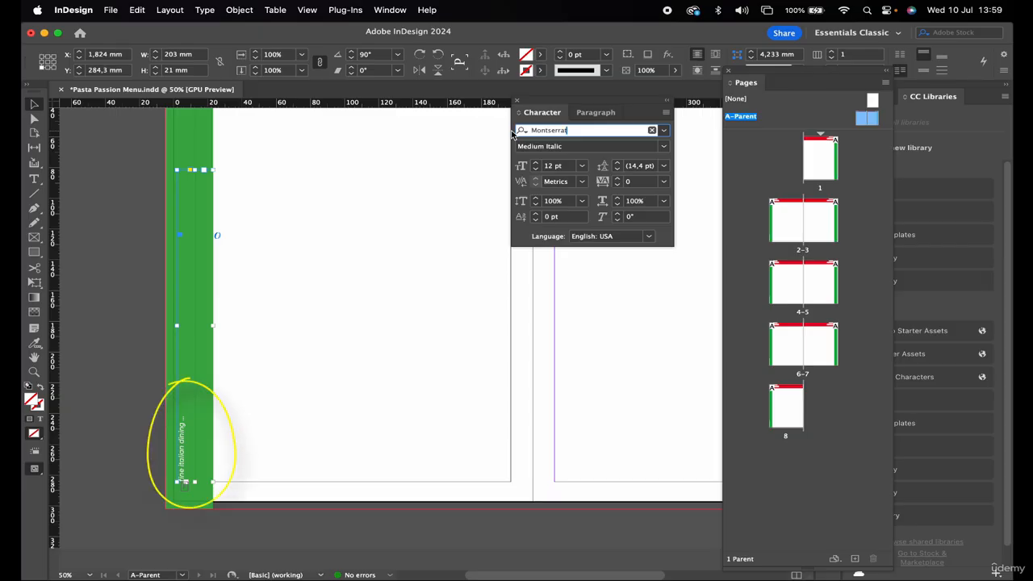
pyautogui.press('Down')
pyautogui.press('Down')
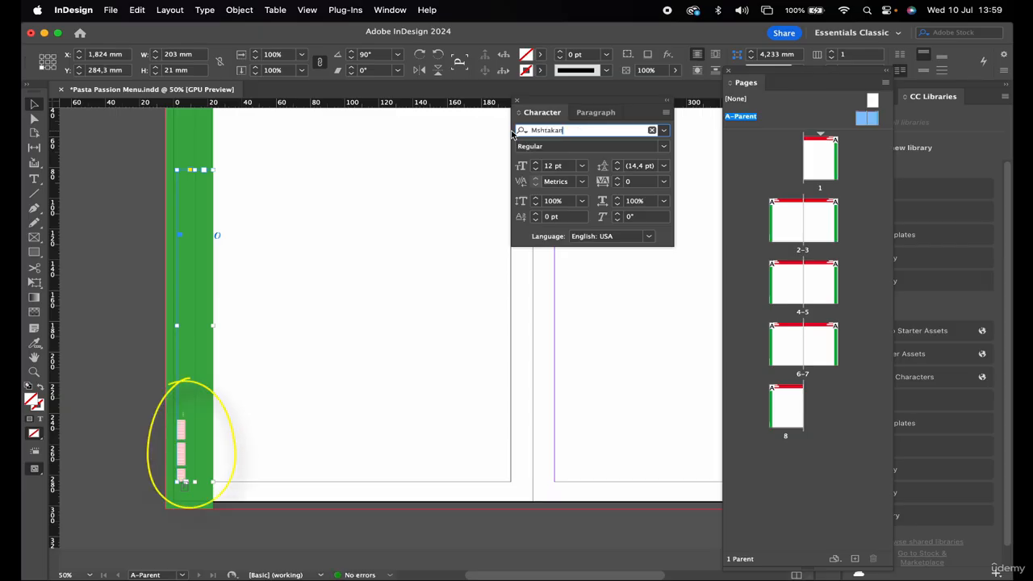
pyautogui.press('Up')
pyautogui.press('Up')
pyautogui.press('Up')
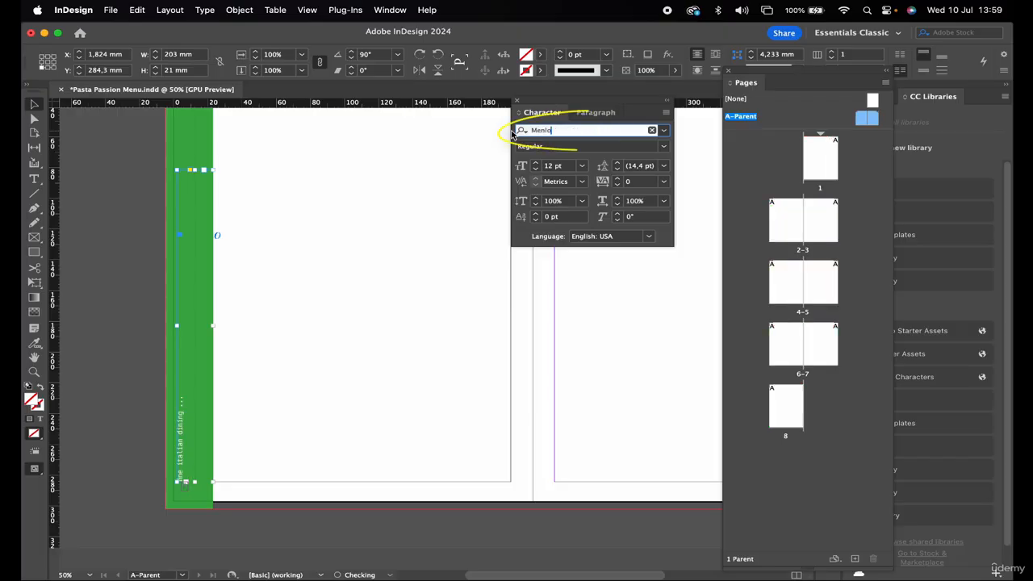
pyautogui.press('Up')
pyautogui.press('Up')
pyautogui.press('Up')
pyautogui.press('Up')
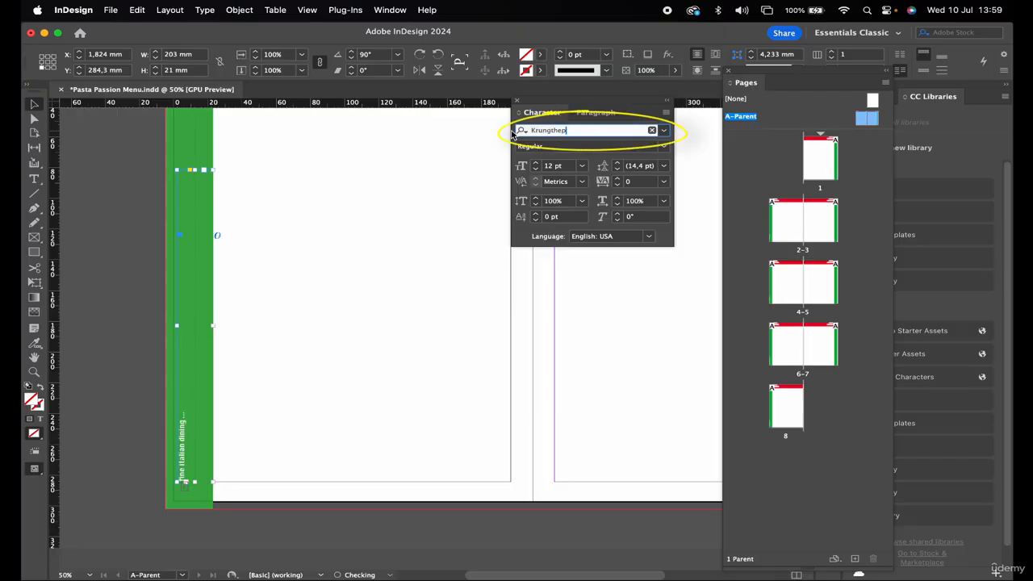
pyautogui.press('Up')
pyautogui.press('Up')
pyautogui.press('Up')
pyautogui.press('Up')
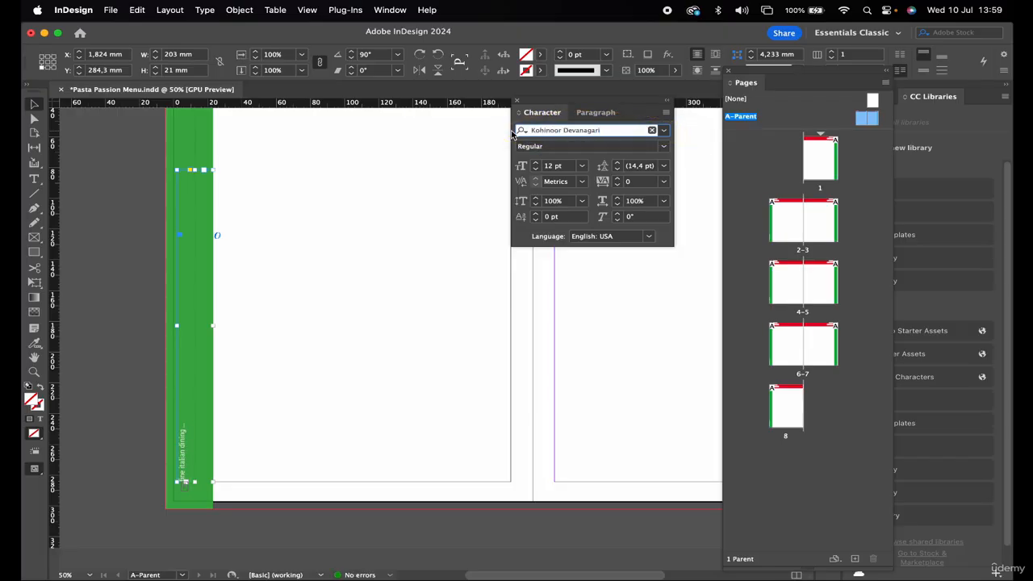
pyautogui.press('Up')
pyautogui.press('Up')
pyautogui.press('Up')
pyautogui.press('Up')
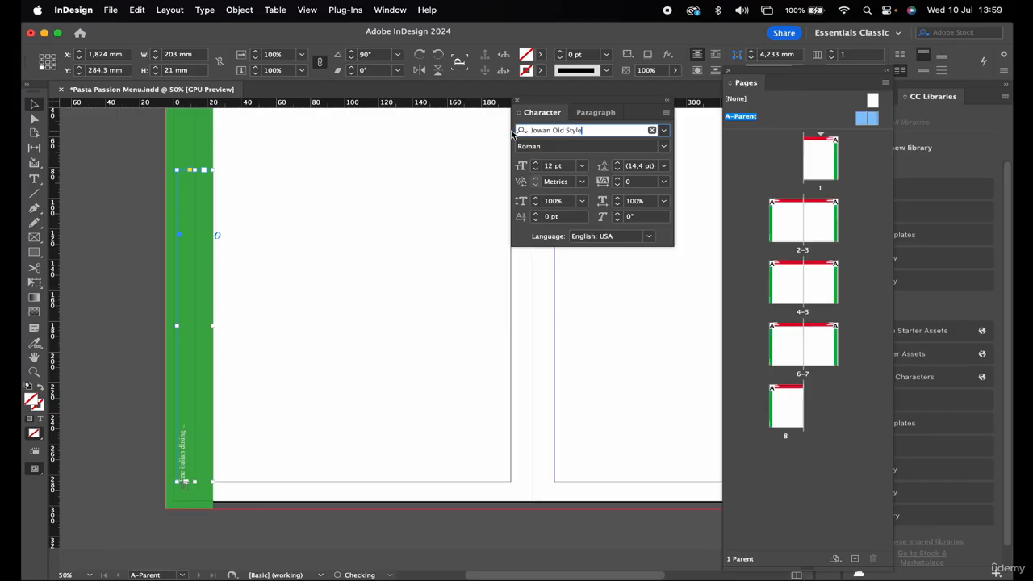
pyautogui.press('Up')
pyautogui.press('Up')
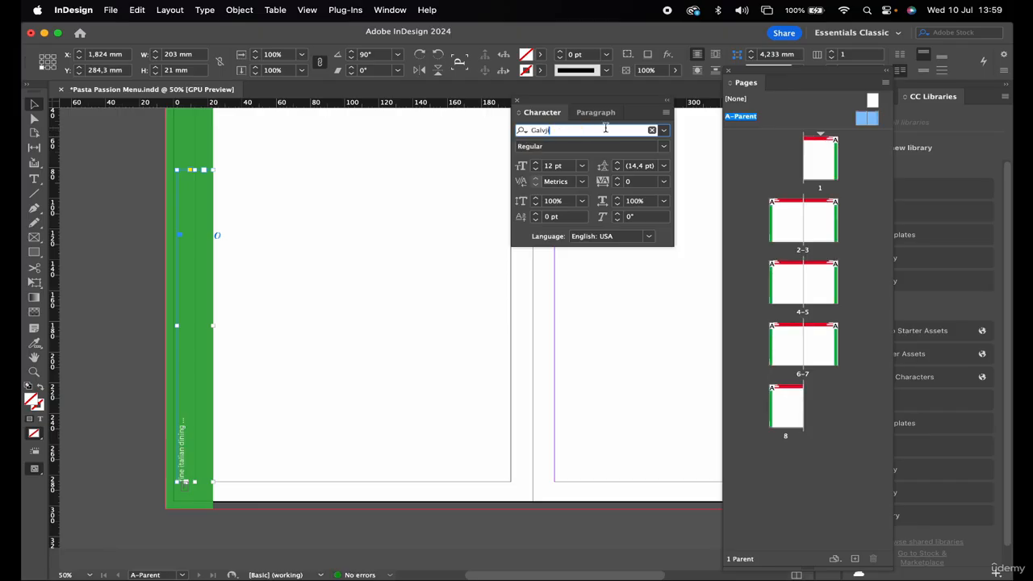
# Set the tagline's font to Aileron Heavy Italic
pyautogui.click(663, 130)
pyautogui.scroll(5, 619, 277)
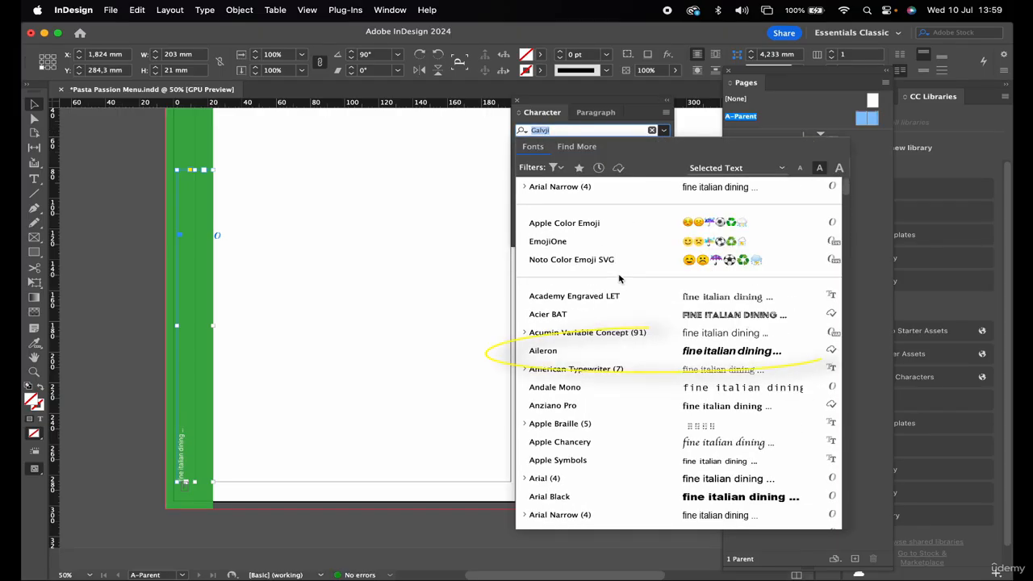
pyautogui.click(557, 353)
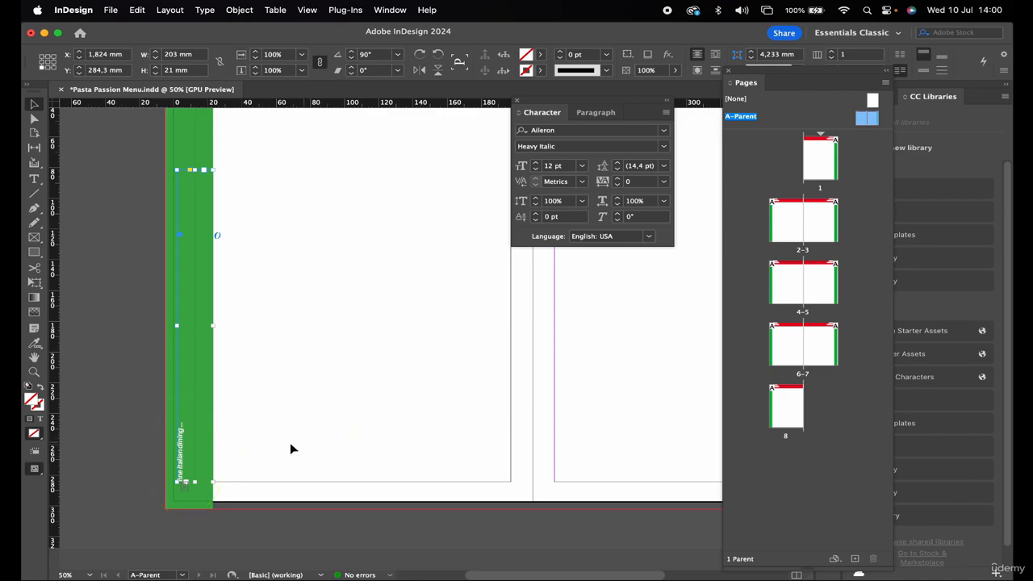
# Duplicate the tagline onto the lower end of the right page's green strip and set the text size to 14 pt
pyautogui.moveTo(182, 456); pyautogui.dragTo(635, 457)
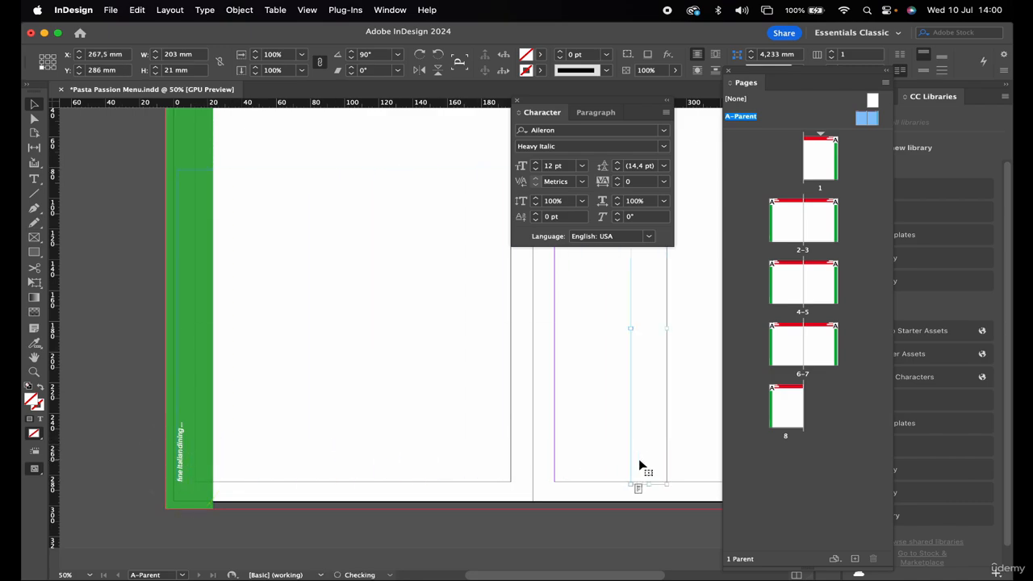
pyautogui.hscroll(3, 638, 466)
pyautogui.hscroll(2, 638, 458)
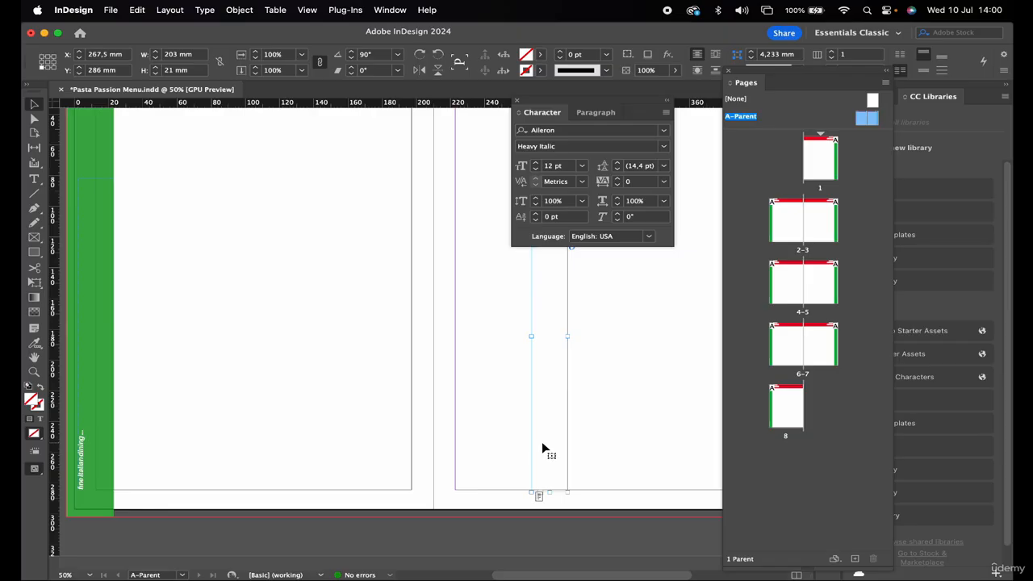
pyautogui.moveTo(543, 448); pyautogui.dragTo(593, 435)
pyautogui.hscroll(8, 659, 445)
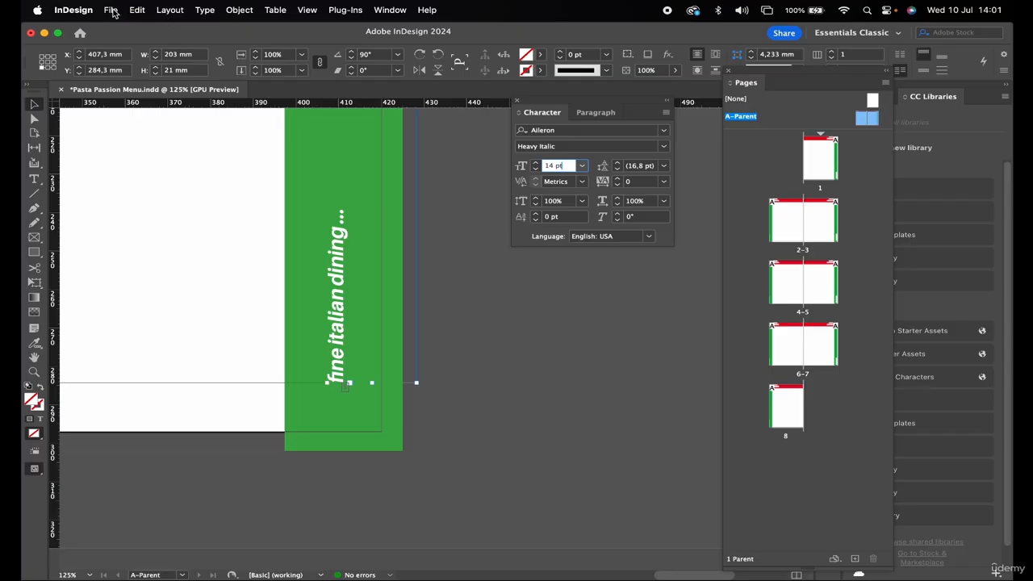
# Save the Pasta Passion Menu document
pyautogui.click(110, 10)
# Check the whole parent spread, page 1 and page 2 for the header and tagline elements
pyautogui.press('super+0')
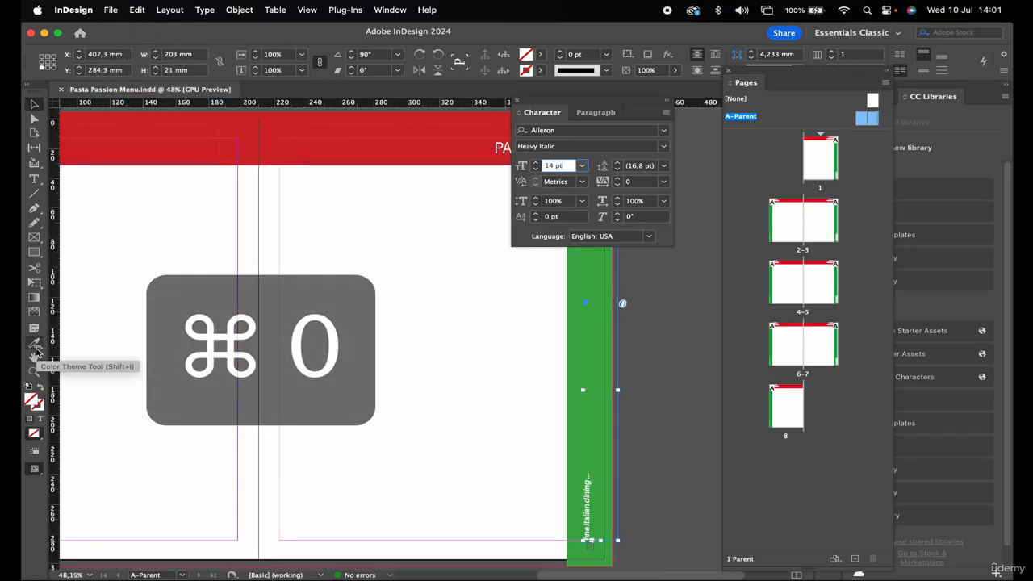
pyautogui.hscroll(-3, 324, 377)
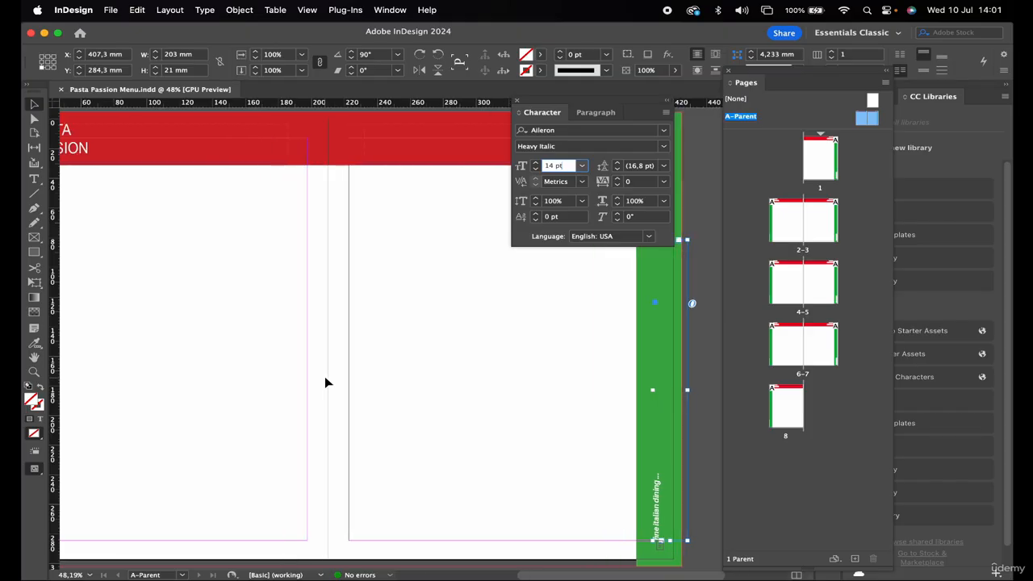
pyautogui.hscroll(-5, 324, 381)
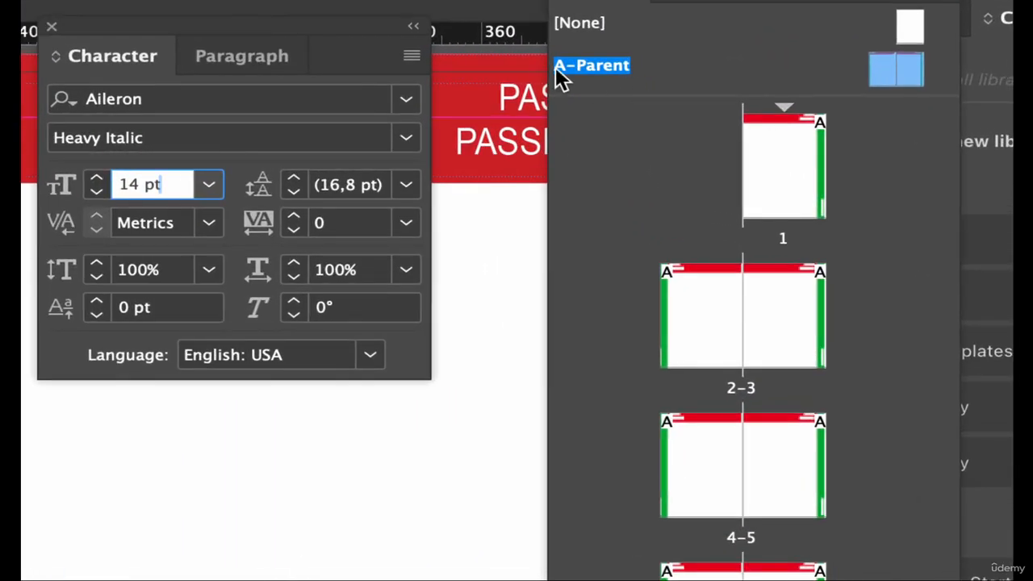
pyautogui.doubleClick(780, 171)
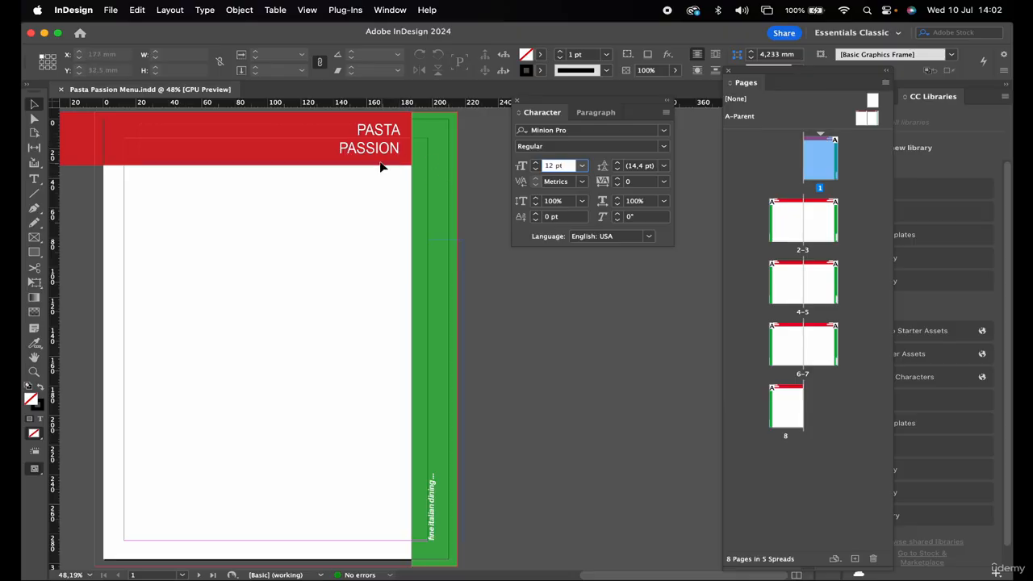
pyautogui.doubleClick(793, 214)
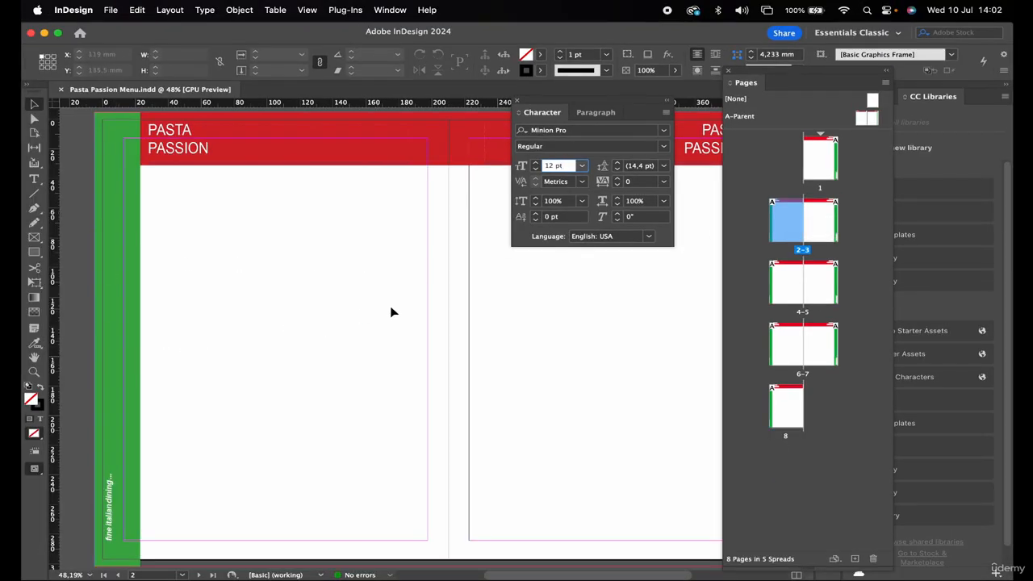
# Check the header and tagline on pages 3, 4 and 1, including how far the red header bar extends beyond page 1's inner edge
pyautogui.doubleClick(822, 225)
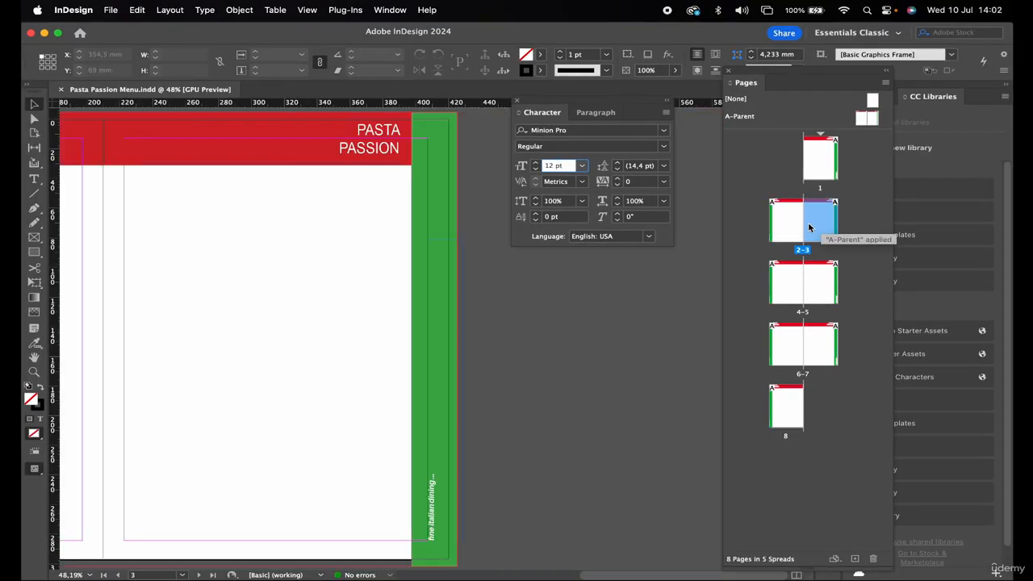
pyautogui.doubleClick(772, 290)
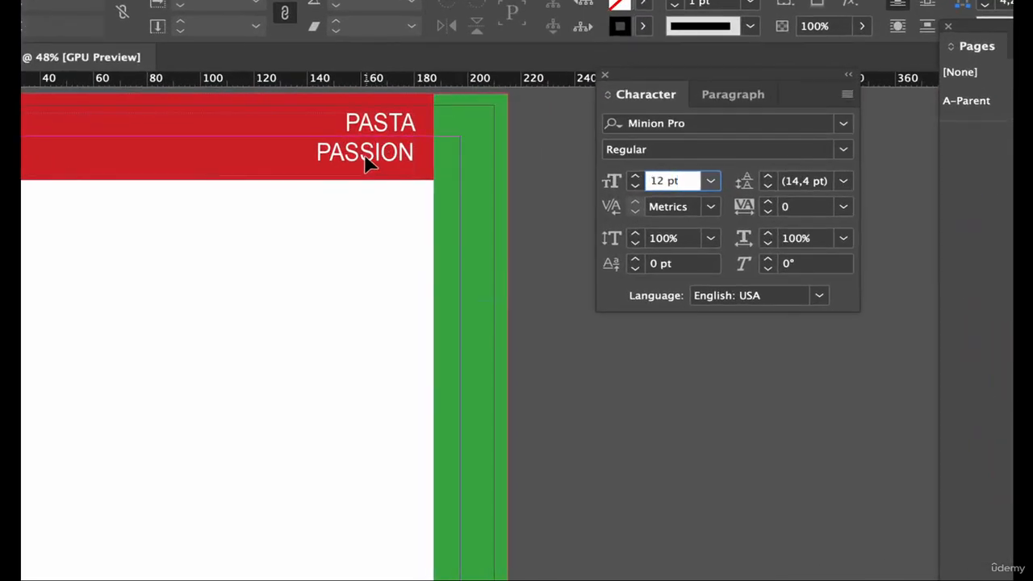
pyautogui.moveTo(367, 150); pyautogui.dragTo(282, 180)
pyautogui.scroll(-10, 318, 198)
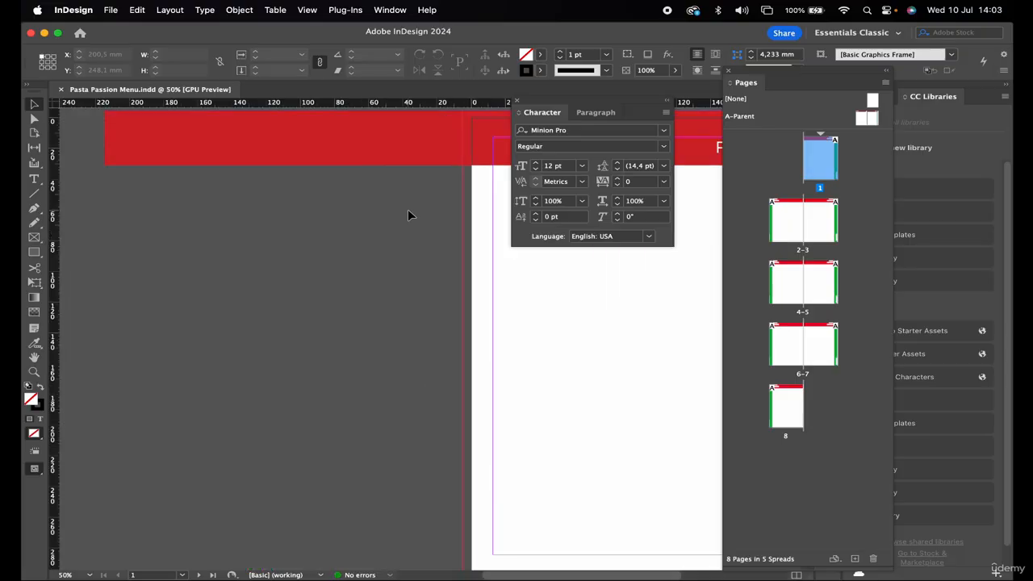
pyautogui.hscroll(10, 407, 215)
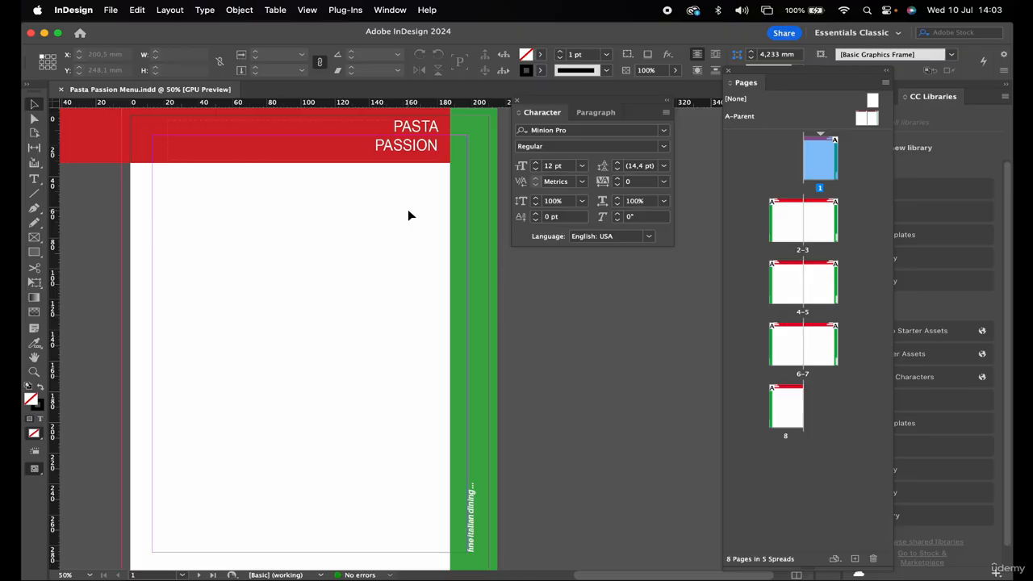
pyautogui.hscroll(-10, 408, 215)
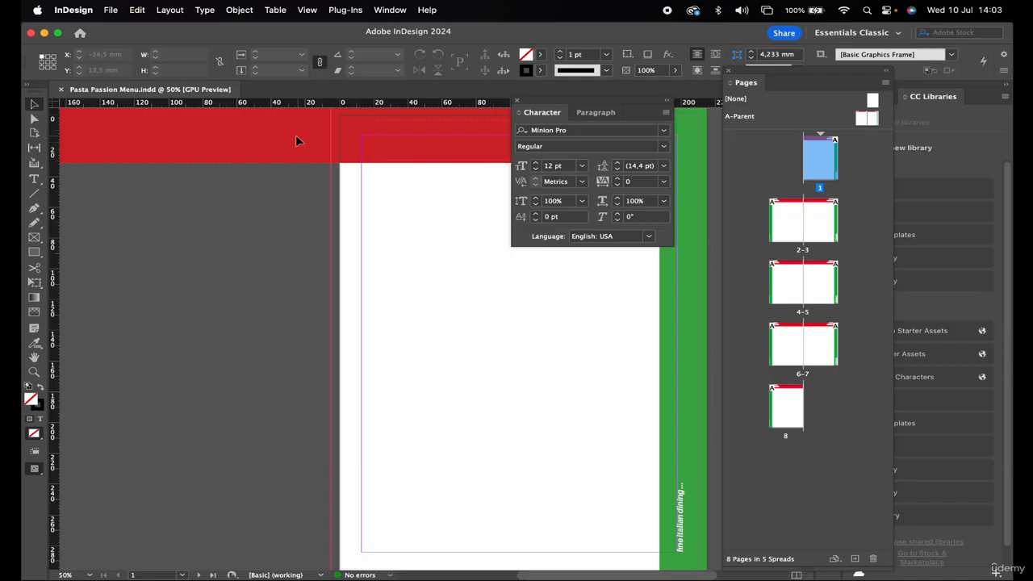
pyautogui.hscroll(-5, 86, 137)
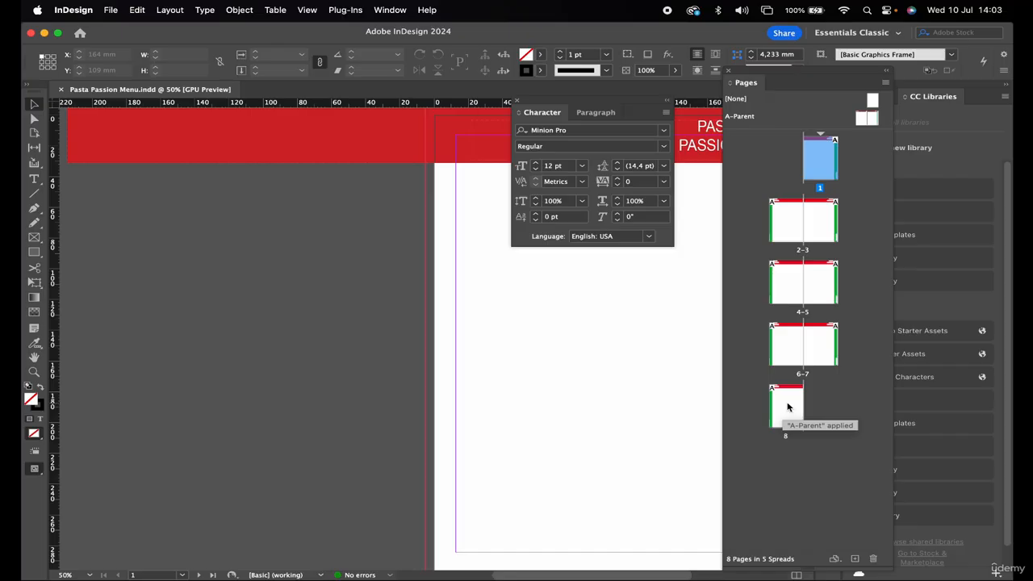
# Check page 8 for the header and tagline, and inspect the red header bar beyond its inner edge
pyautogui.doubleClick(788, 407)
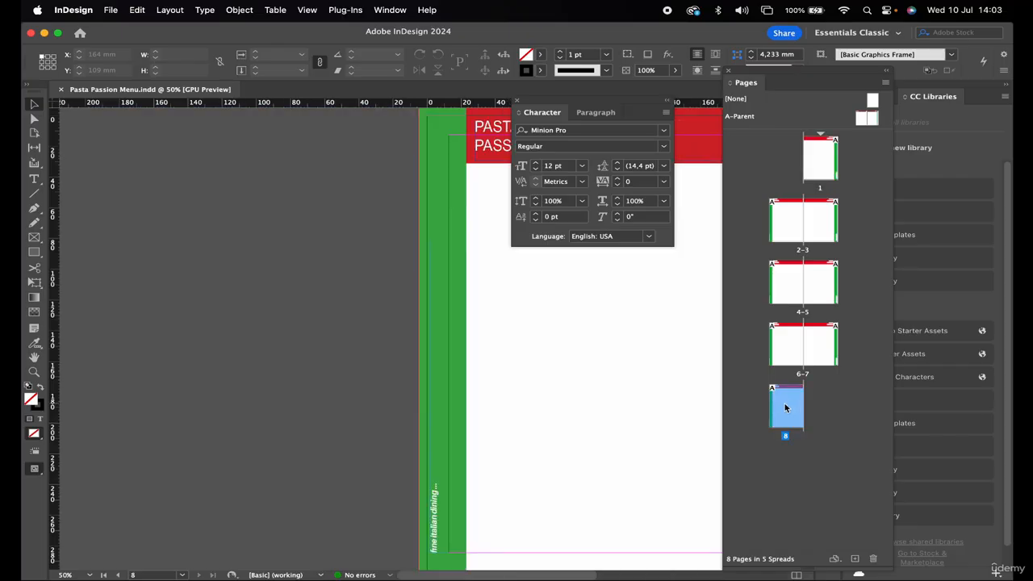
pyautogui.hscroll(3, 596, 364)
pyautogui.hscroll(10, 596, 370)
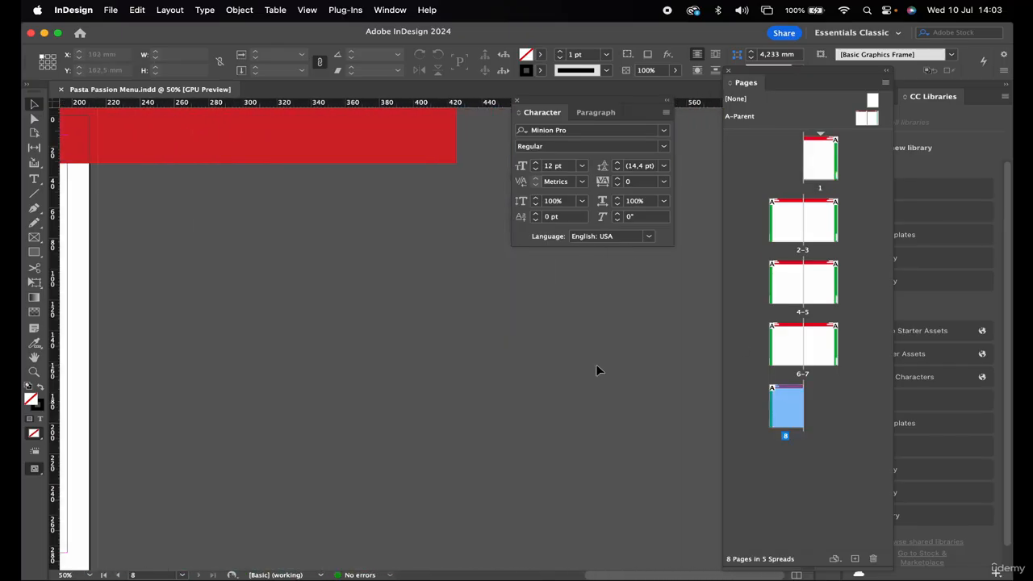